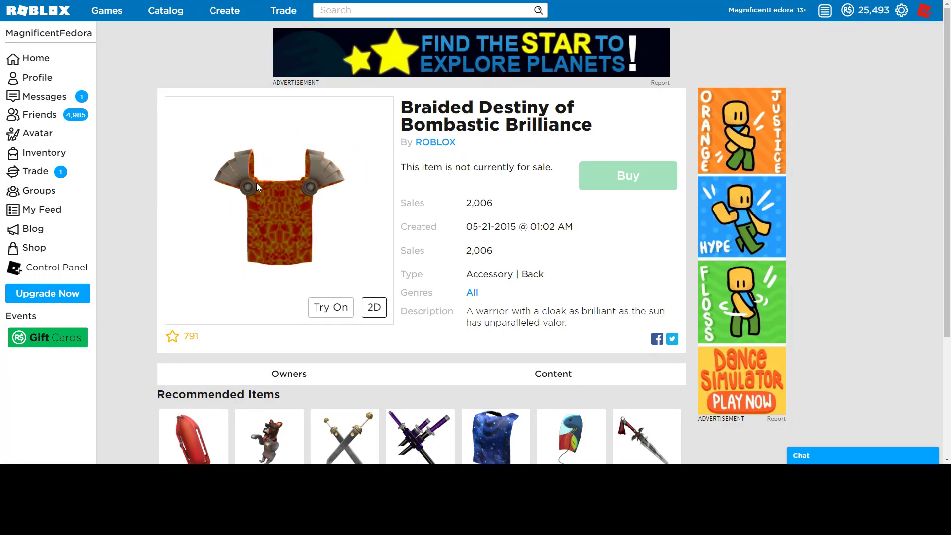
Rotate the lava armor model to its back, front and side views, and check its 2,006 sales figure.
mouse_move(468, 130)
mouse_down()
mouse_move(401, 127)
mouse_move(299, 172)
mouse_up()
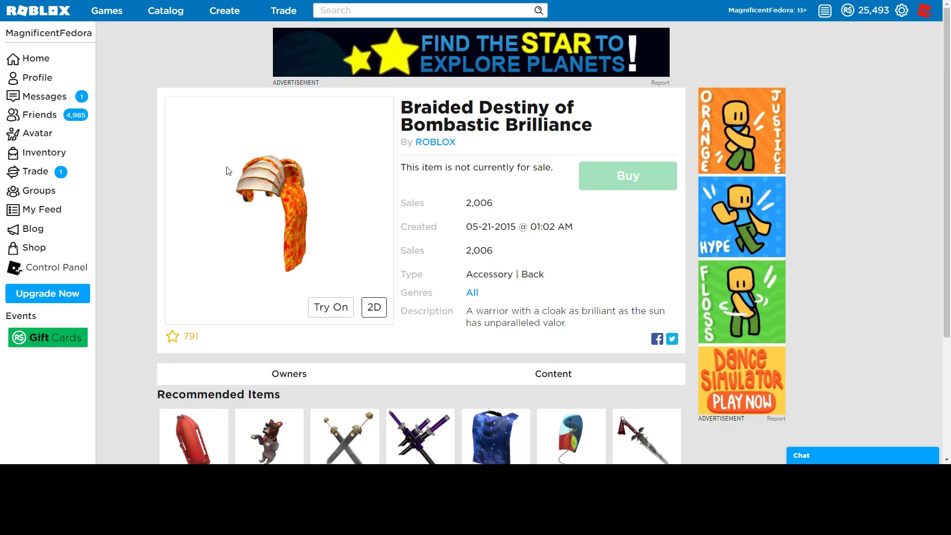
drag(300, 172, 253, 172)
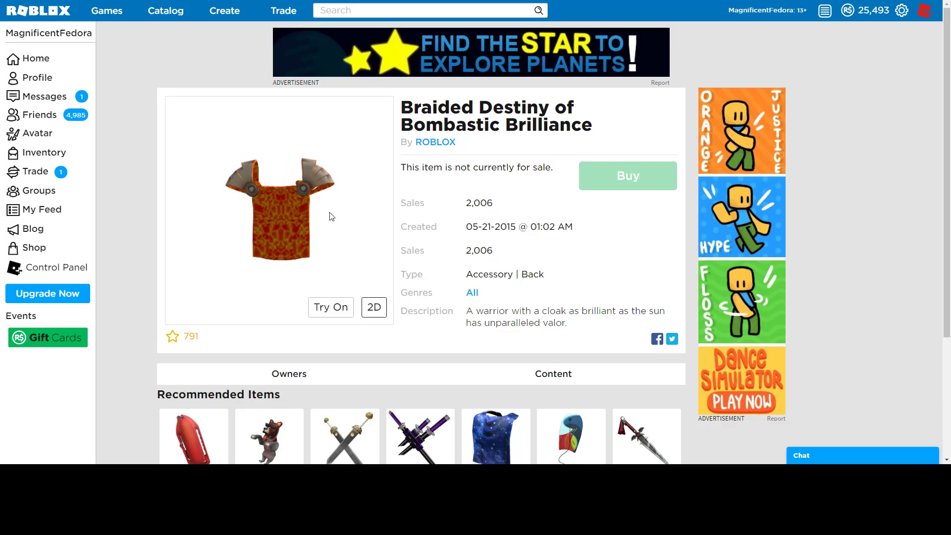
drag(331, 217, 504, 254)
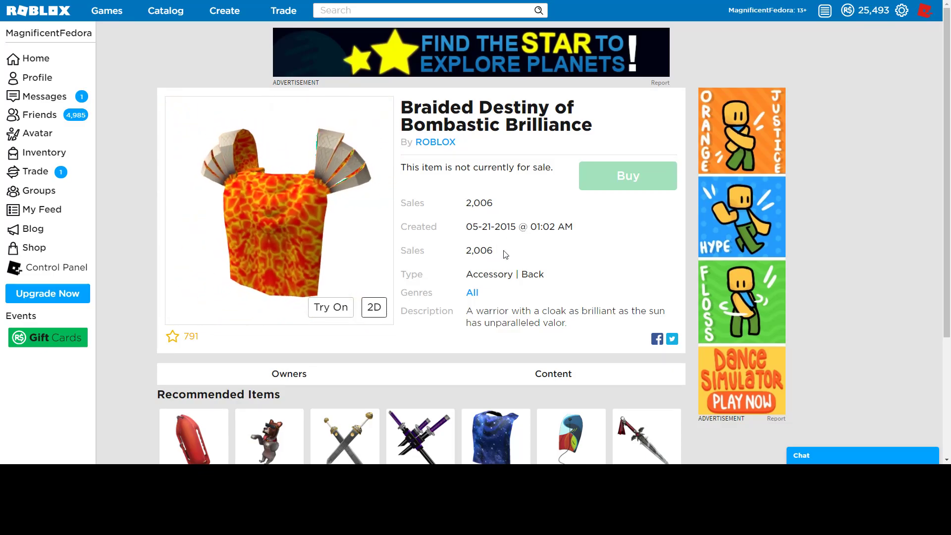
drag(465, 226, 503, 227)
click(512, 226)
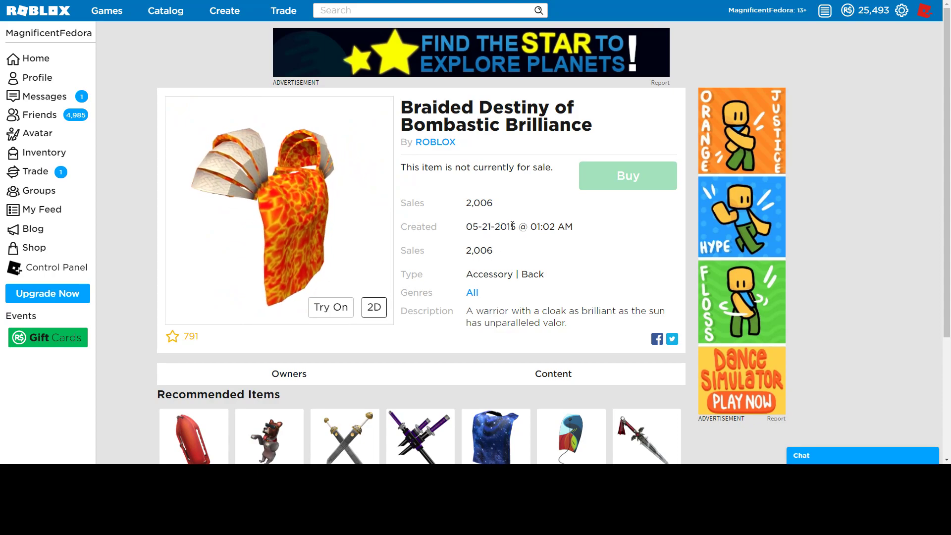
drag(475, 200, 466, 202)
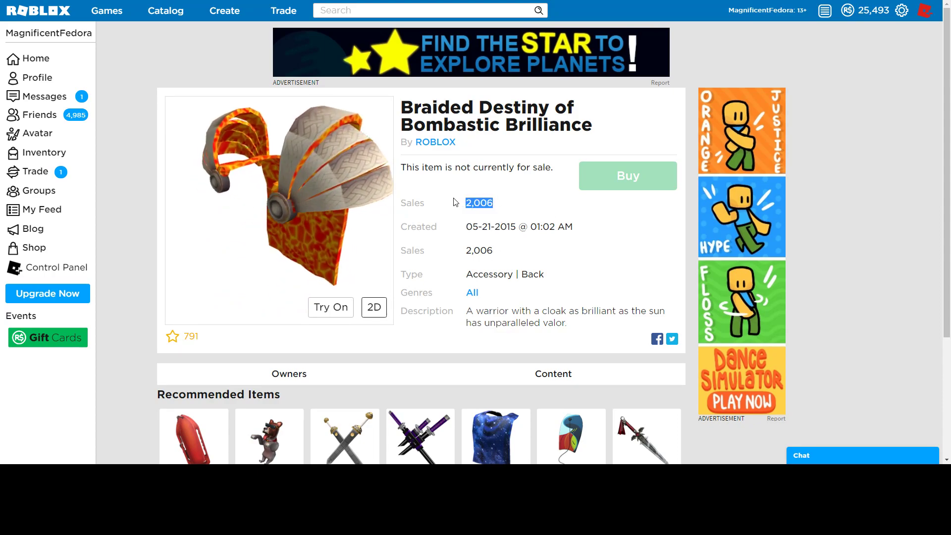
click(490, 179)
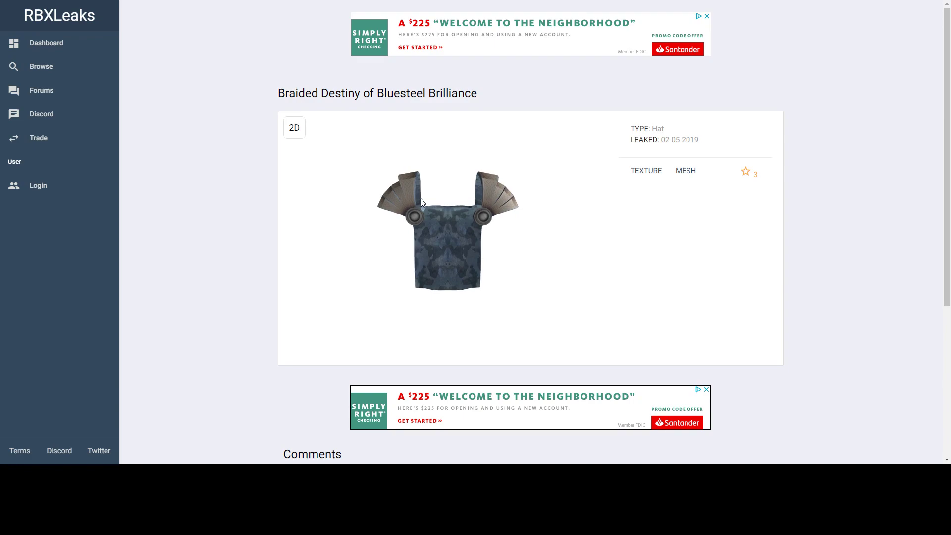
Rotate the Bluesteel Brilliance hat through front, side and other angles in the 3D viewer.
mouse_move(449, 206)
mouse_down()
mouse_move(424, 223)
mouse_move(460, 222)
mouse_up()
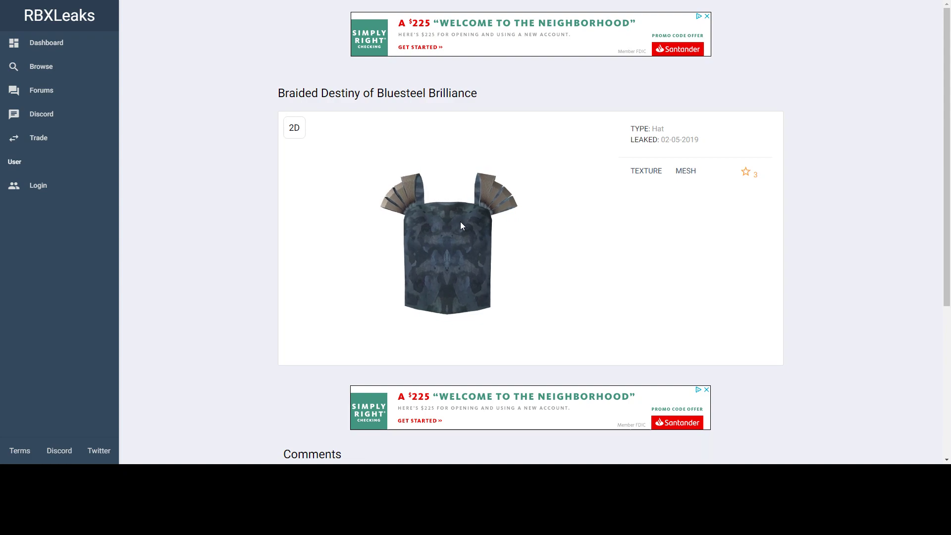
mouse_move(460, 222)
mouse_down()
mouse_move(520, 234)
mouse_move(466, 253)
mouse_move(396, 127)
mouse_up()
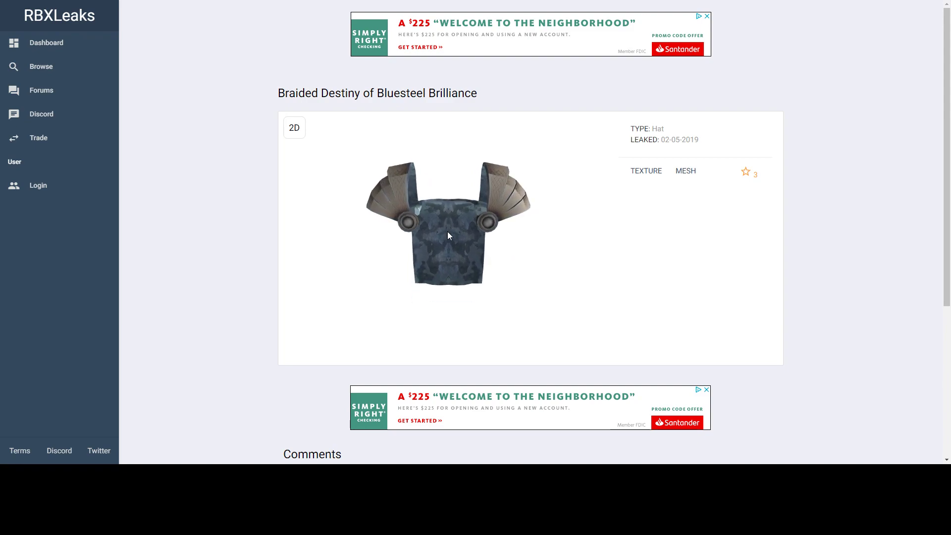
mouse_move(377, 247)
mouse_down()
mouse_move(439, 249)
mouse_move(421, 279)
mouse_move(383, 261)
mouse_move(404, 236)
mouse_move(416, 241)
mouse_move(374, 260)
mouse_move(485, 276)
mouse_move(513, 264)
mouse_move(440, 270)
mouse_move(617, 282)
mouse_move(512, 255)
mouse_move(539, 251)
mouse_move(491, 257)
mouse_move(463, 274)
mouse_move(509, 281)
mouse_up()
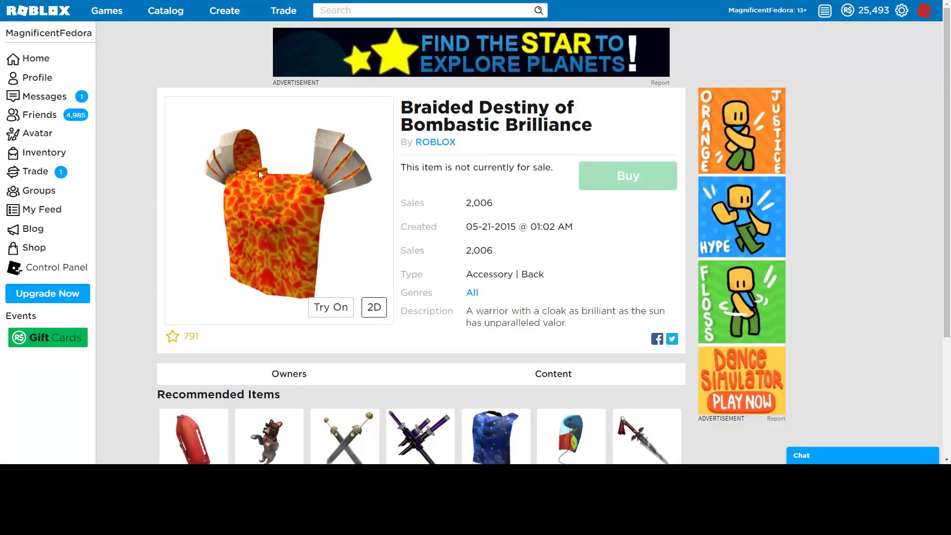
drag(259, 171, 297, 196)
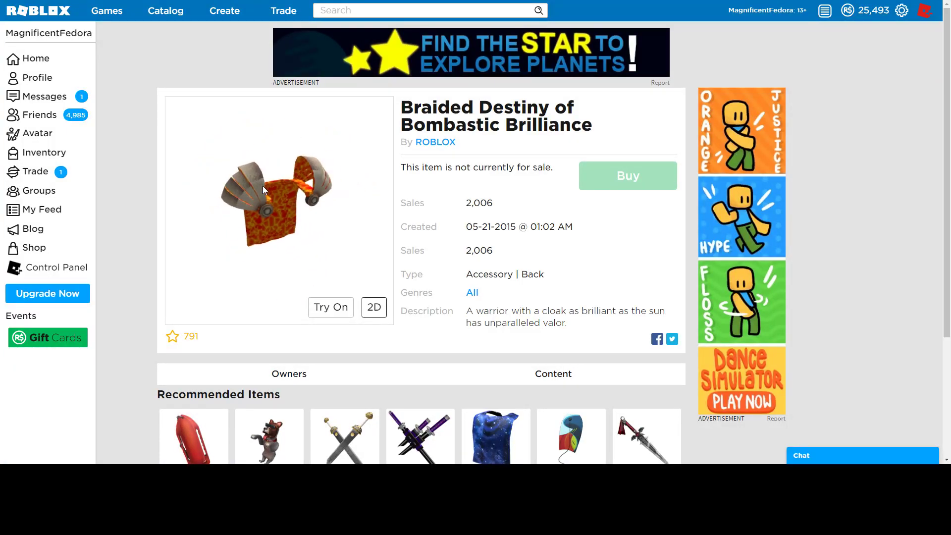
drag(493, 206, 456, 206)
click(459, 203)
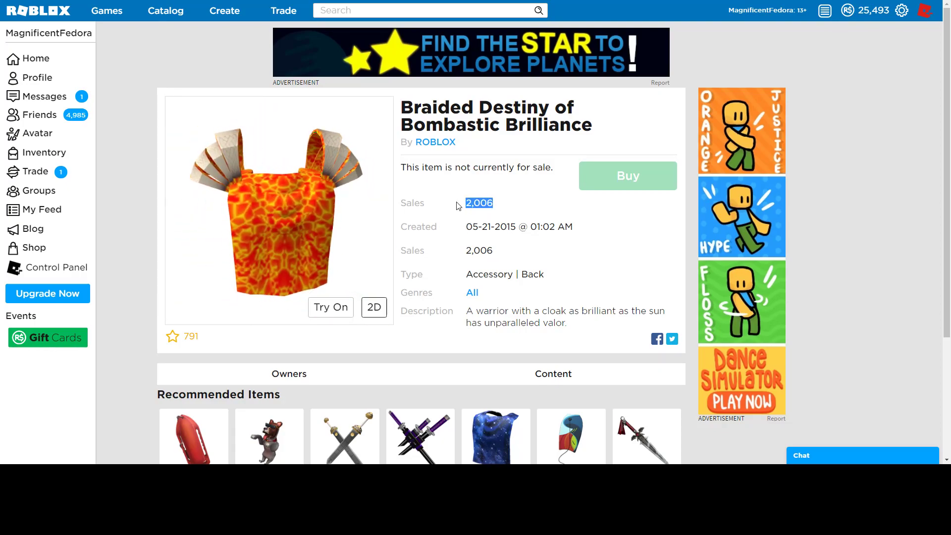
click(456, 205)
drag(287, 173, 336, 175)
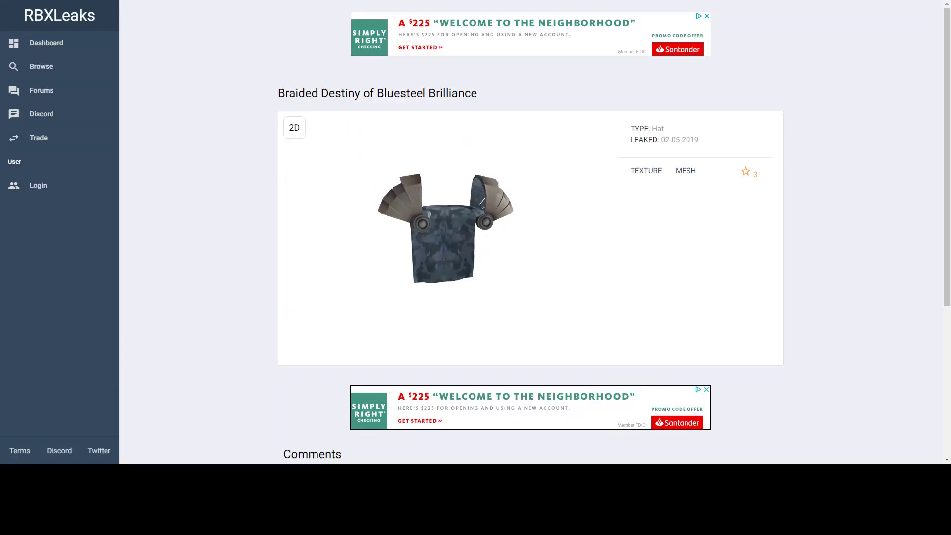
mouse_move(432, 224)
mouse_down()
mouse_move(520, 223)
mouse_move(479, 210)
mouse_move(409, 216)
mouse_up()
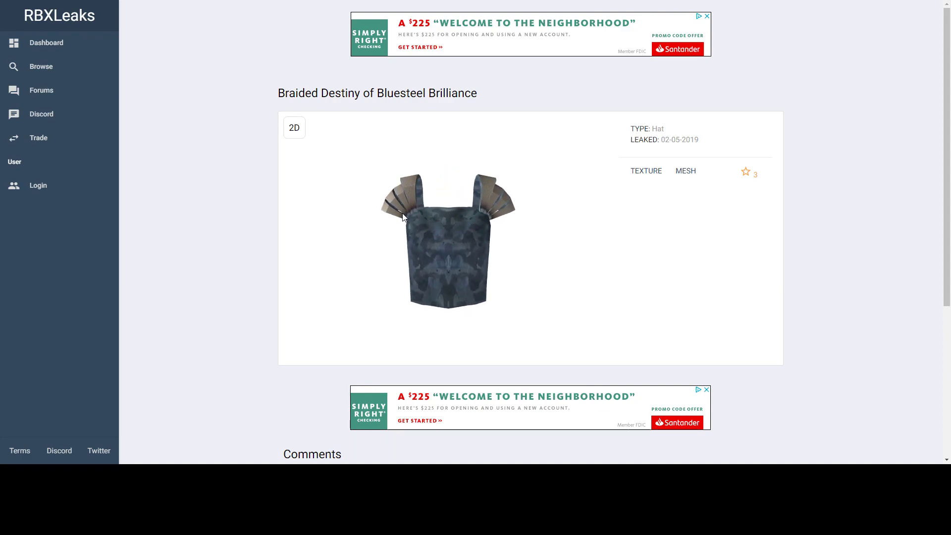
drag(408, 212, 455, 241)
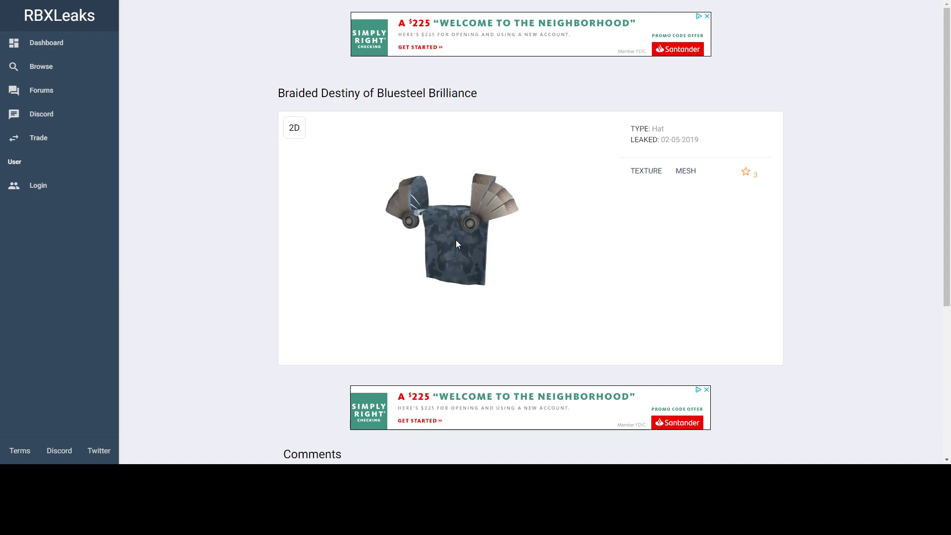
drag(455, 241, 463, 239)
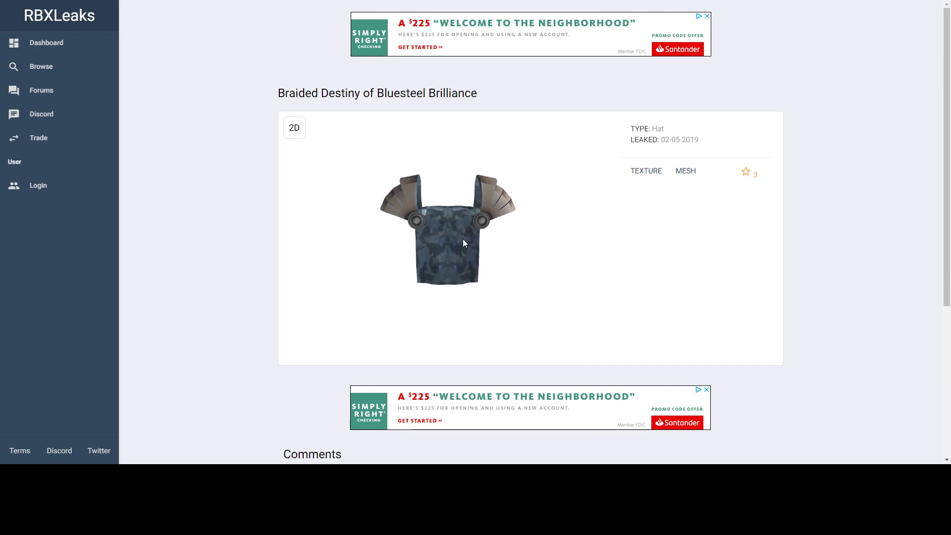